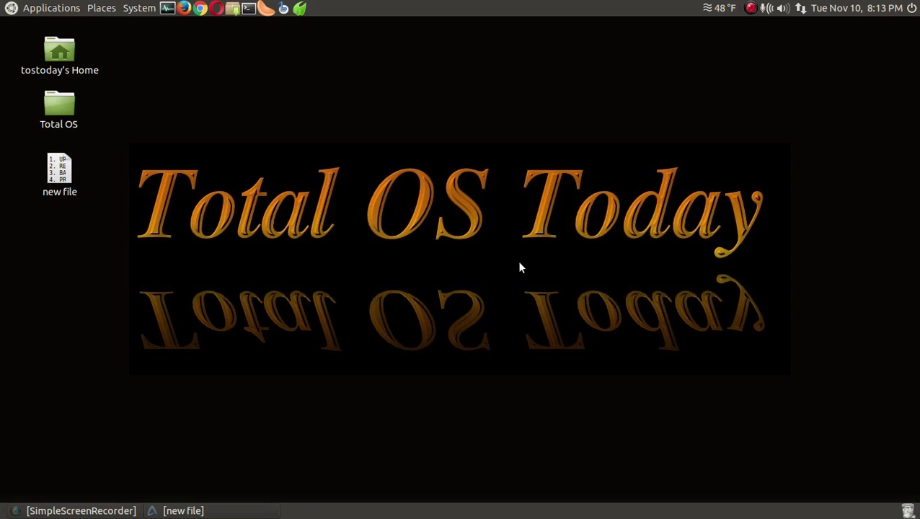
Restore the 'new file' upgrade checklist window and highlight step 1, updating the current system
left_click(248, 510)
left_click(394, 134)
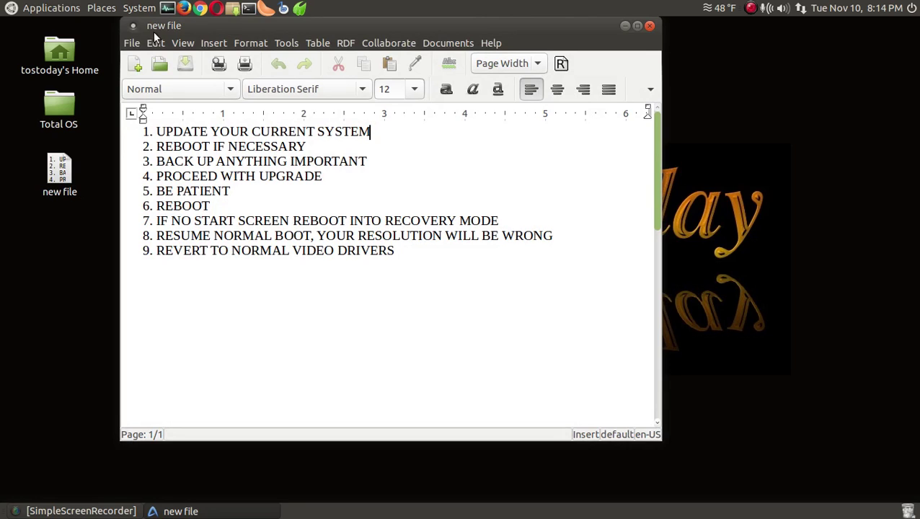
Launch Software Updater from System > Administration and reposition its window while it checks for updates
left_click(144, 9)
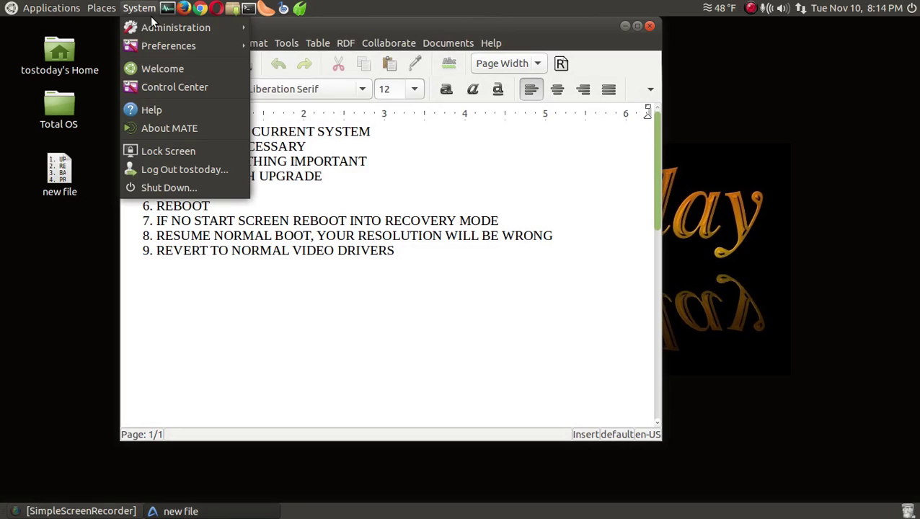
mouse_move(175, 28)
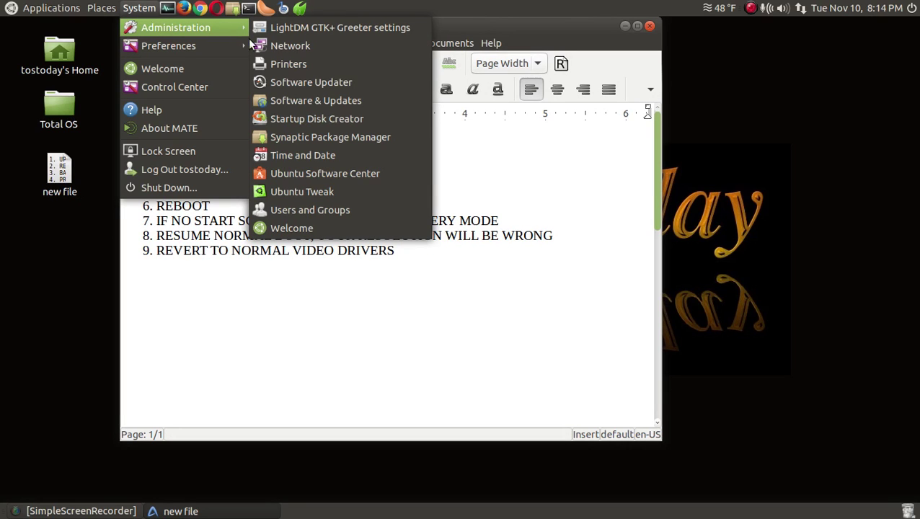
left_click(305, 83)
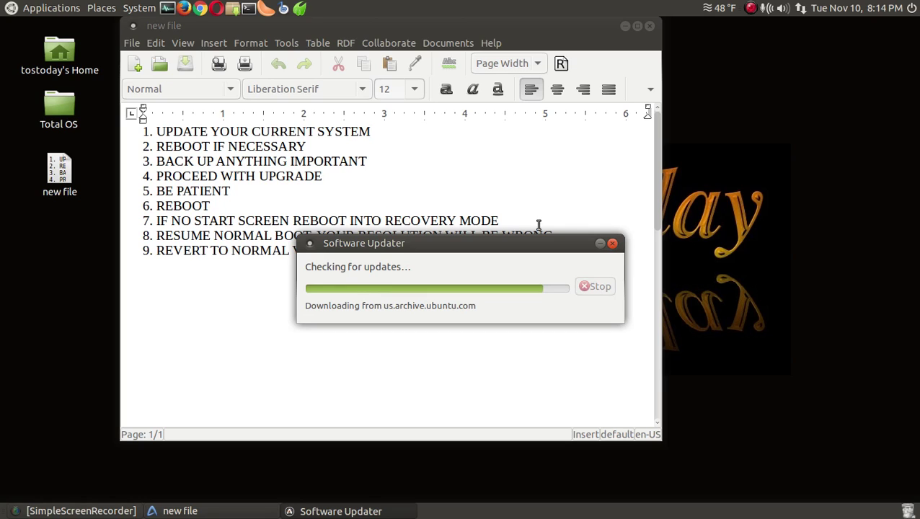
left_click_drag(543, 250, 581, 228)
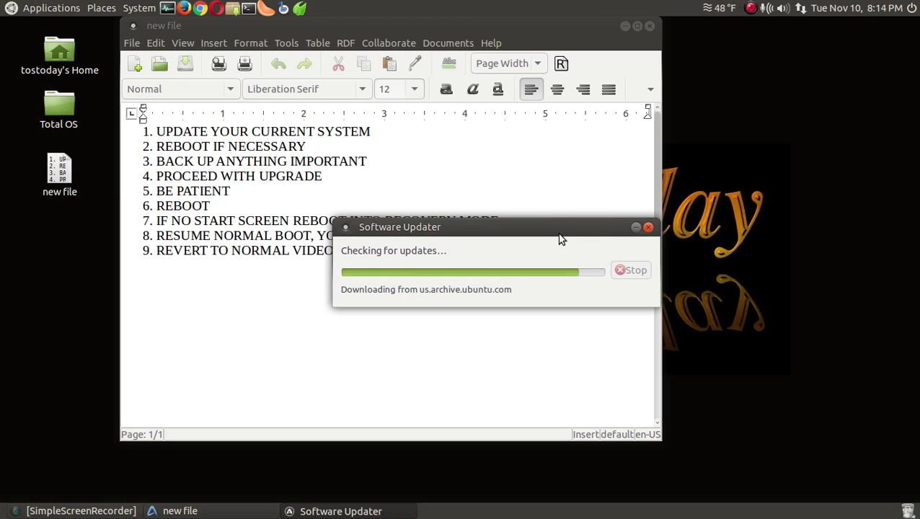
left_click_drag(560, 235, 530, 208)
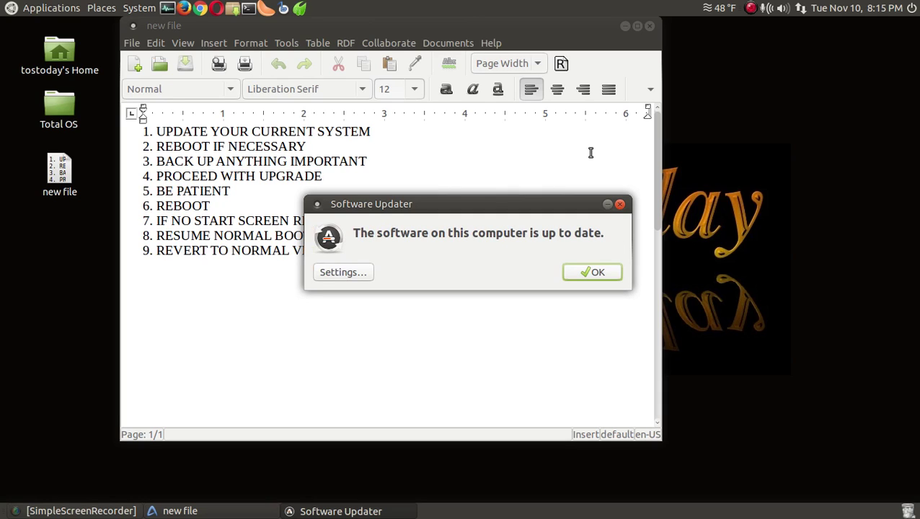
Dismiss the up-to-date notice and review checklist steps 2–4: reboot, back up files, upgrade
left_click(585, 273)
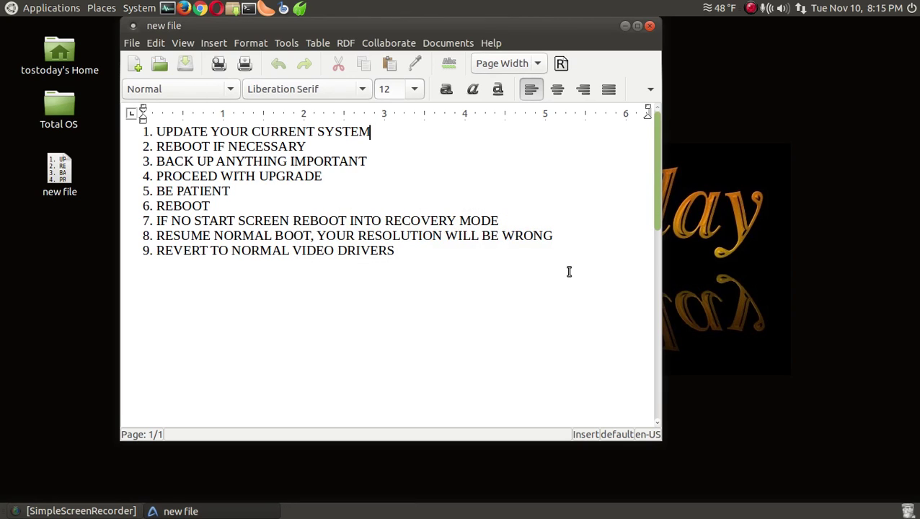
left_click(327, 145)
left_click(371, 159)
left_click(329, 181)
Review checklist steps 5–9: patience, reboot, recovery mode, wrong resolution, reverting video drivers
left_click(237, 189)
left_click(222, 209)
left_click(519, 218)
left_click(552, 236)
left_click(412, 252)
Open Additional Drivers from System > Preferences > Hardware to see the AMD card's fglrx driver
left_click(148, 9)
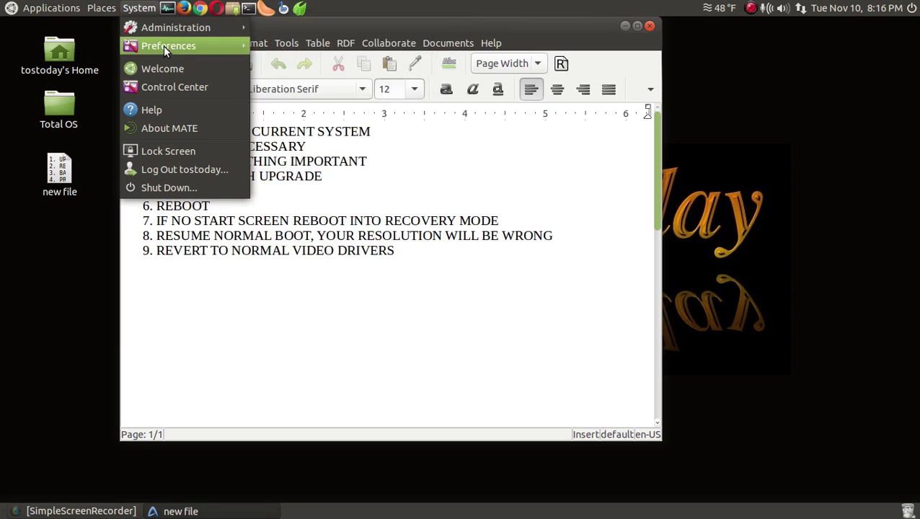
mouse_move(168, 45)
mouse_move(295, 45)
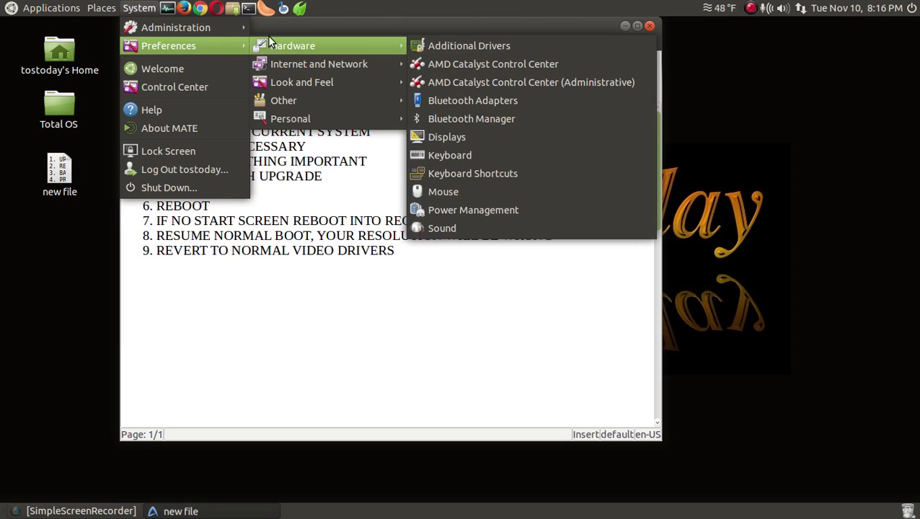
left_click(450, 48)
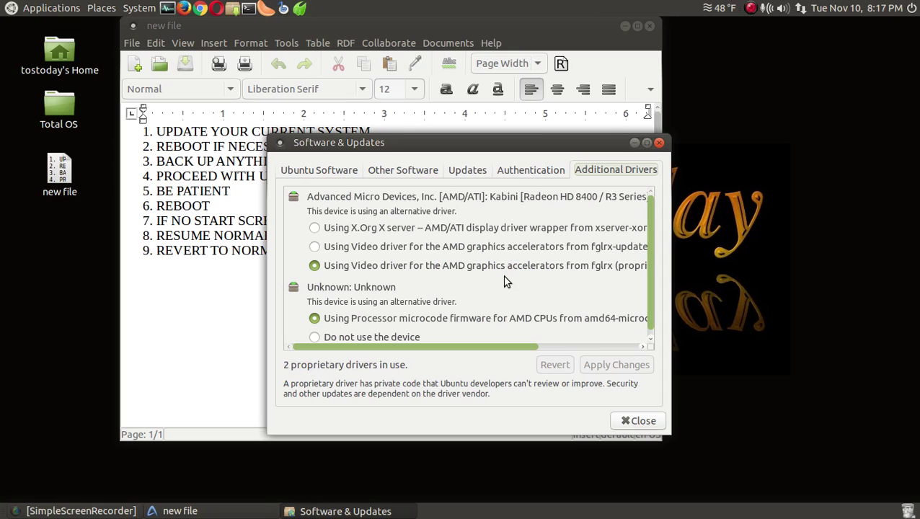
Maximize Software & Updates and switch the AMD card to the open-source X.Org ATI driver
left_click(648, 143)
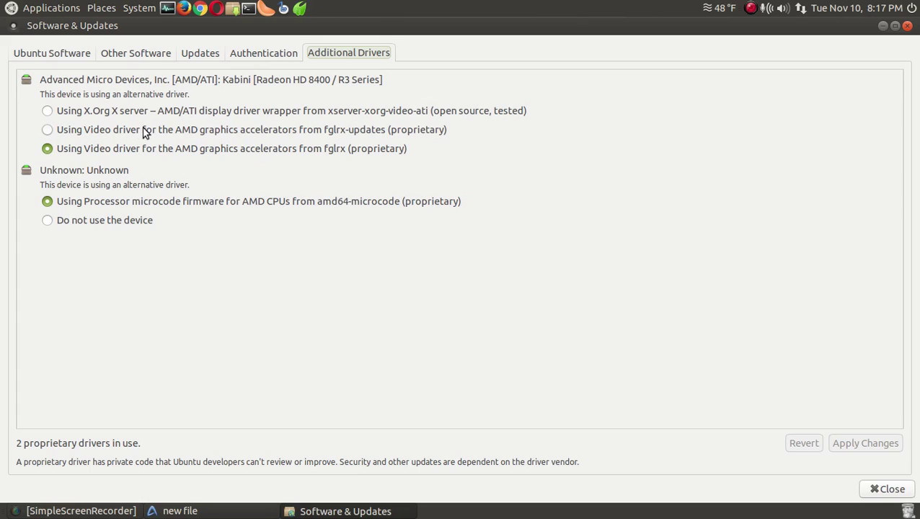
left_click(124, 111)
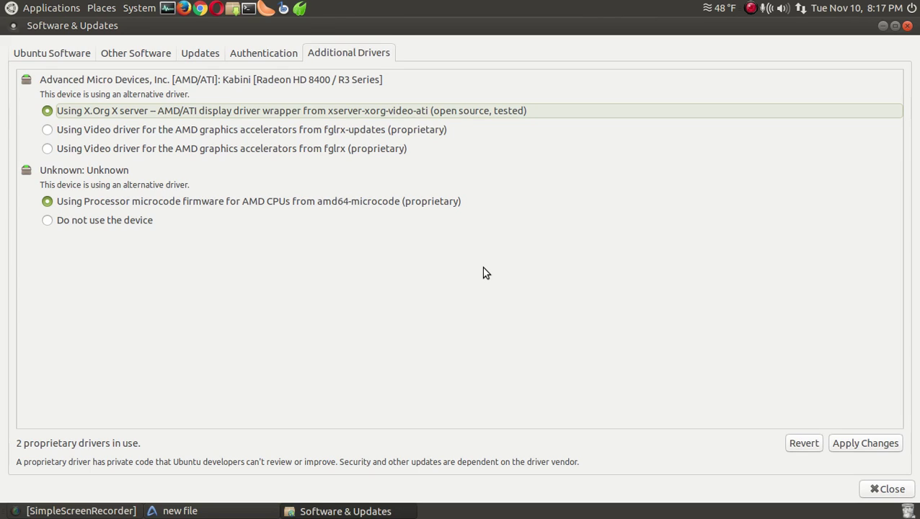
Close the Software & Updates window and the 'new file' checklist document
left_click(908, 26)
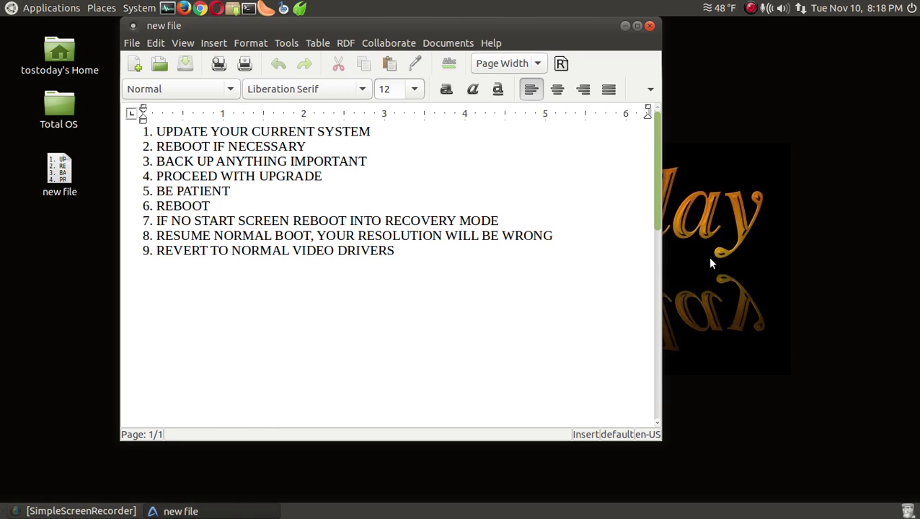
left_click(648, 25)
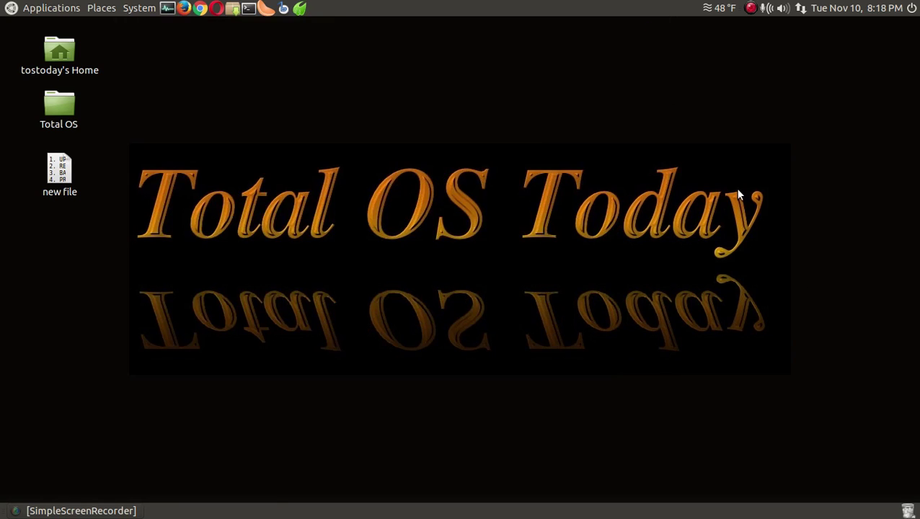